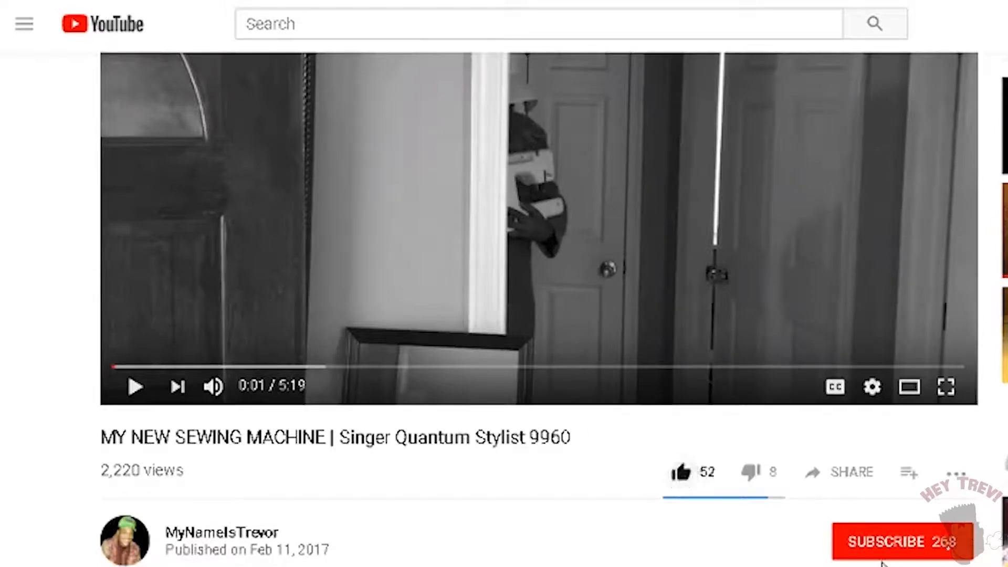
pyautogui.scroll(-3, 787, 561)
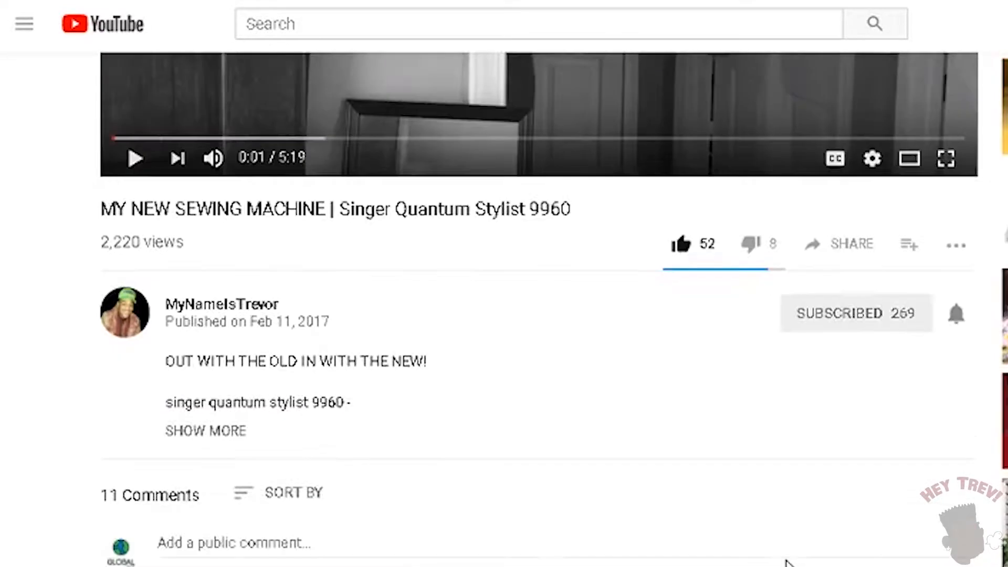